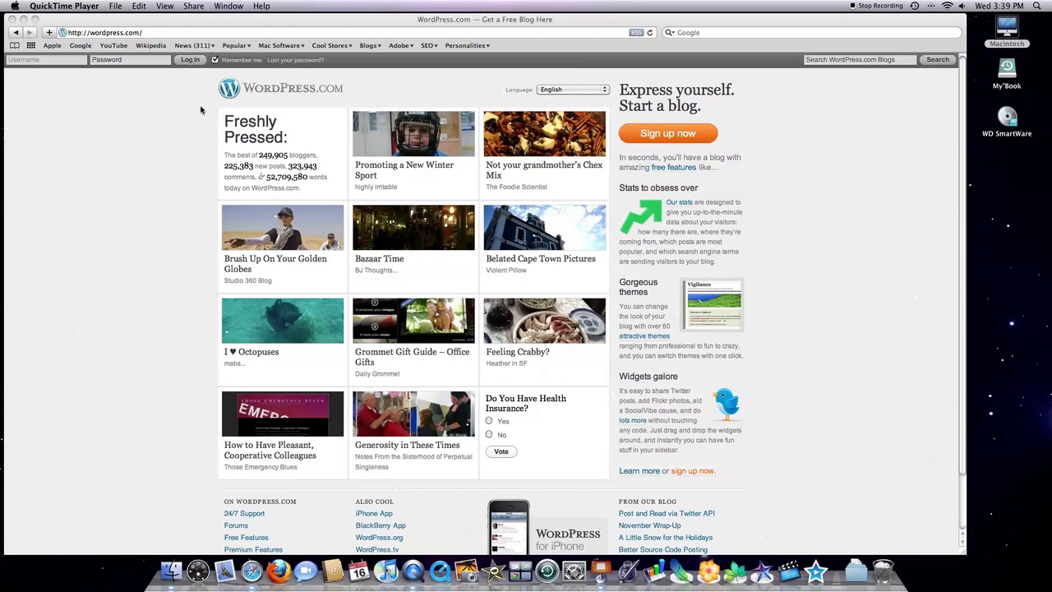
Sign in to WordPress.com from the top login bar with the account username and password
left_click(59, 59)
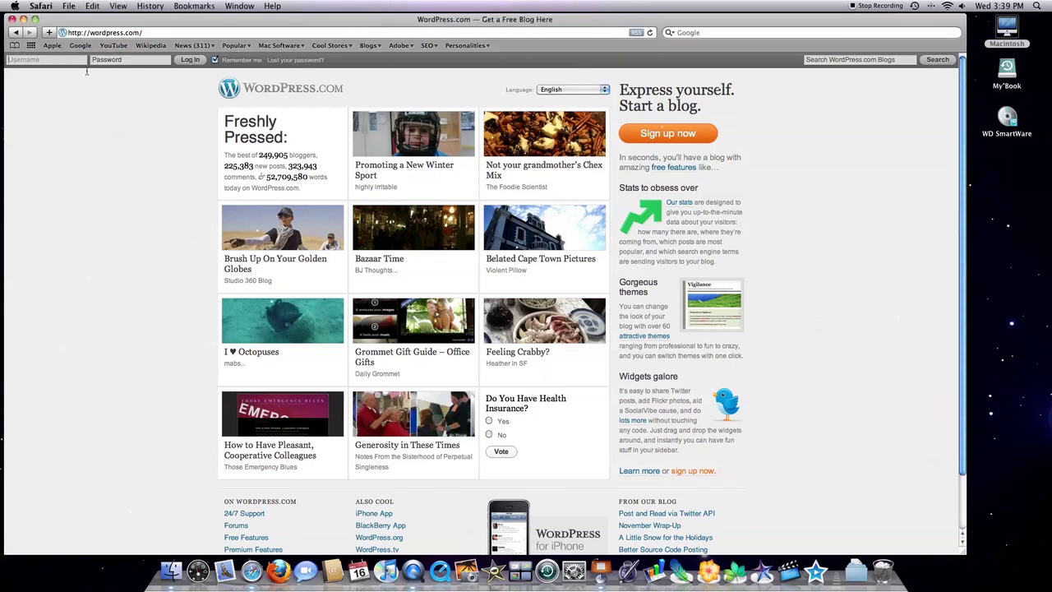
type("derekbanas")
left_click(112, 61)
type("********")
left_click(194, 60)
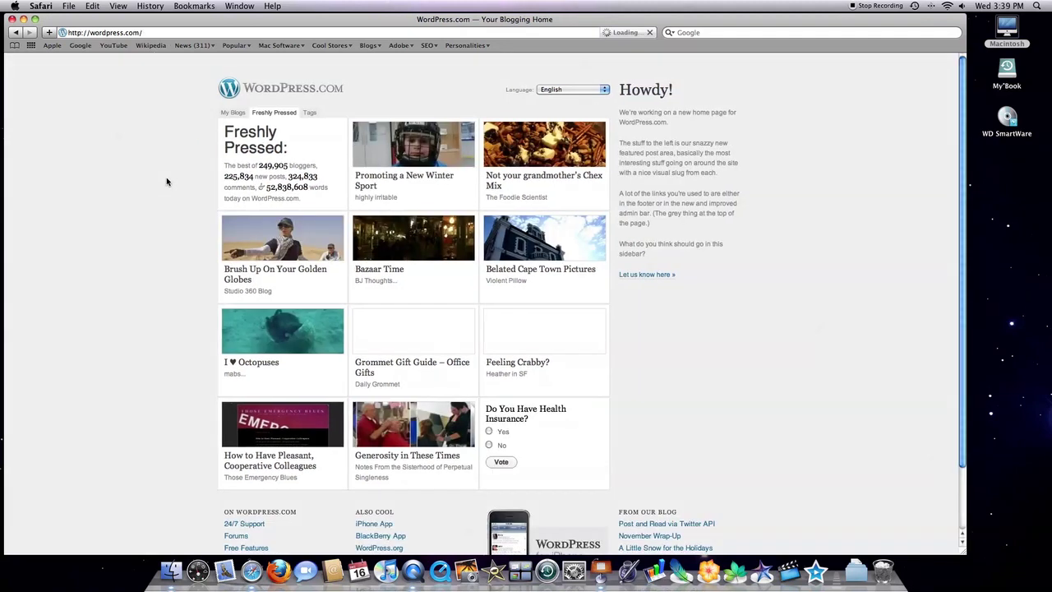
Open the My Dashboards list of the account's blogs
left_click(98, 63)
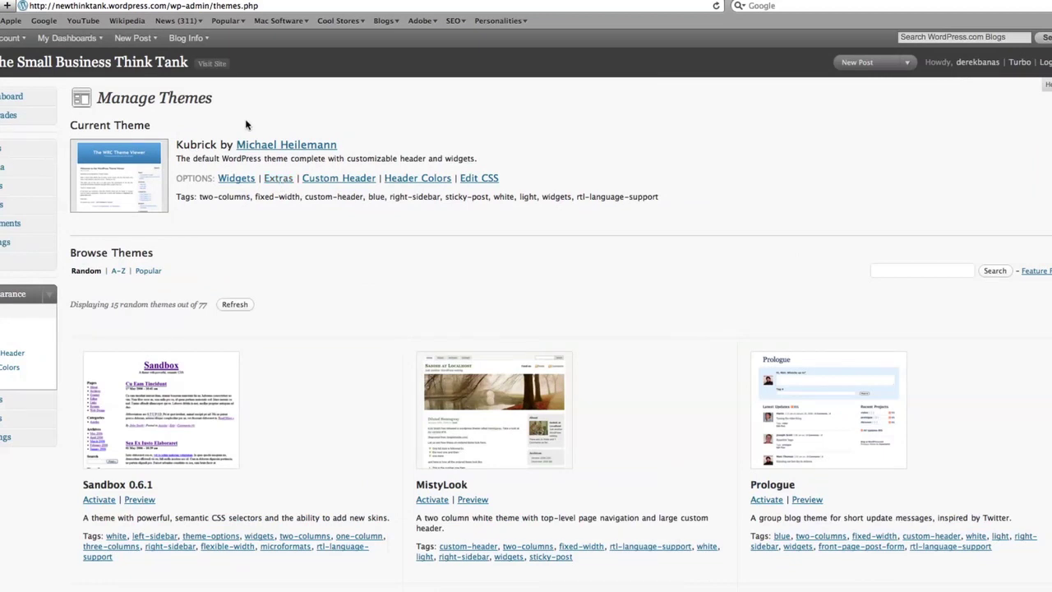
Open Widgets and drag the Pages, Akismet and RSS widgets around the Sidebar to demonstrate rearranging
left_click(246, 177)
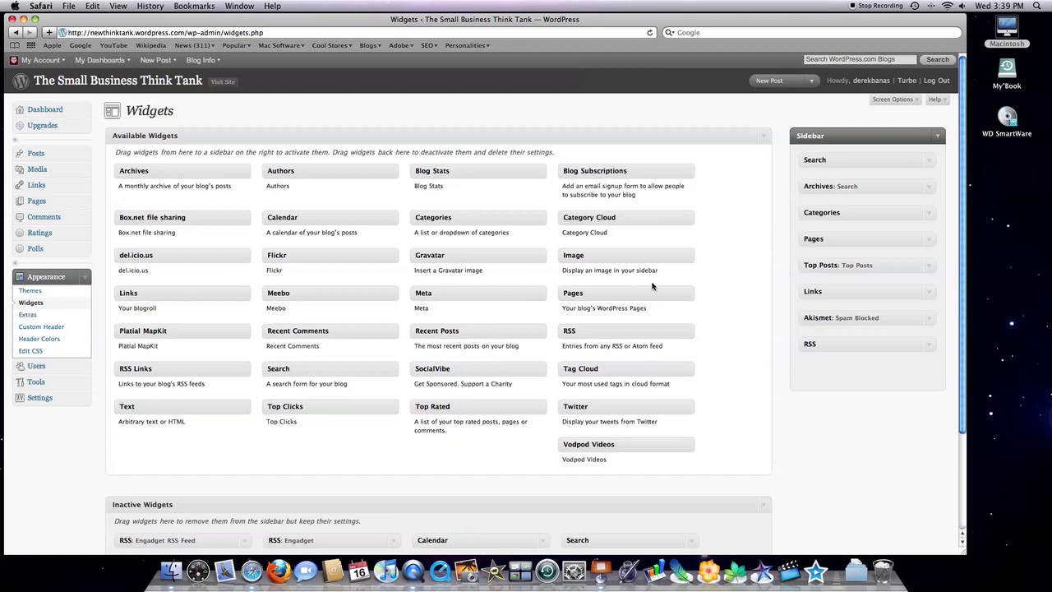
mouse_move(637, 290)
left_mouse_down()
mouse_move(735, 299)
mouse_move(841, 355)
mouse_move(879, 332)
mouse_move(862, 378)
mouse_move(649, 327)
mouse_move(636, 296)
left_mouse_up()
mouse_move(854, 317)
left_mouse_down()
mouse_move(698, 314)
mouse_move(858, 297)
mouse_move(856, 317)
left_mouse_up()
left_click_drag(832, 341, 843, 359)
scroll(603, 252, "down", 2)
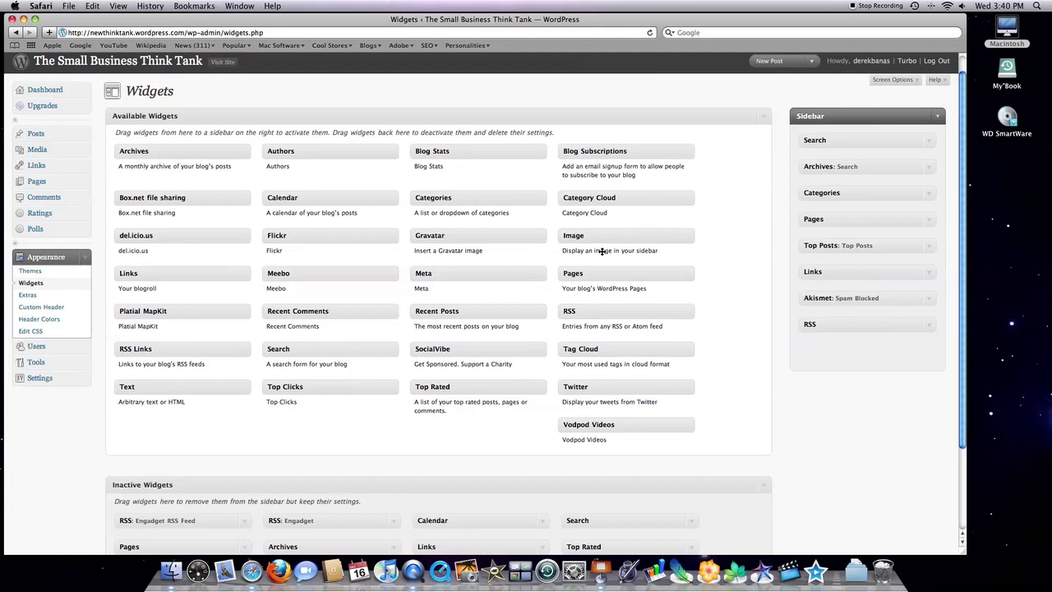
scroll(602, 252, "down", 3)
scroll(602, 252, "up", 5)
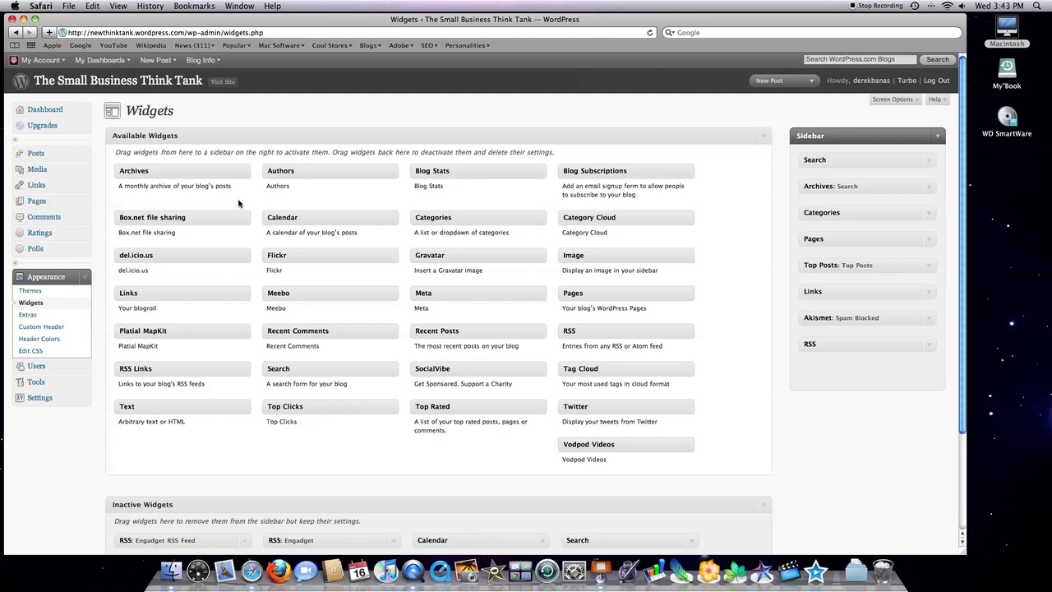
scroll(238, 203, "down", 1)
scroll(239, 201, "up", 1)
Open the Extras page, go back, then reopen Extras to review mShots, mobile theme and snow options
left_click(36, 318)
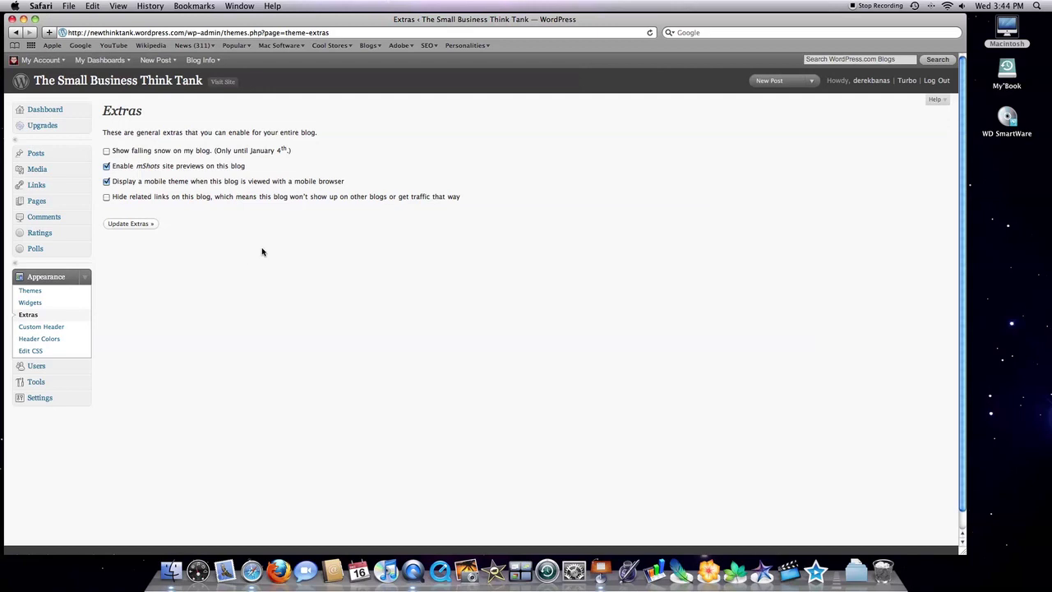
left_click(17, 32)
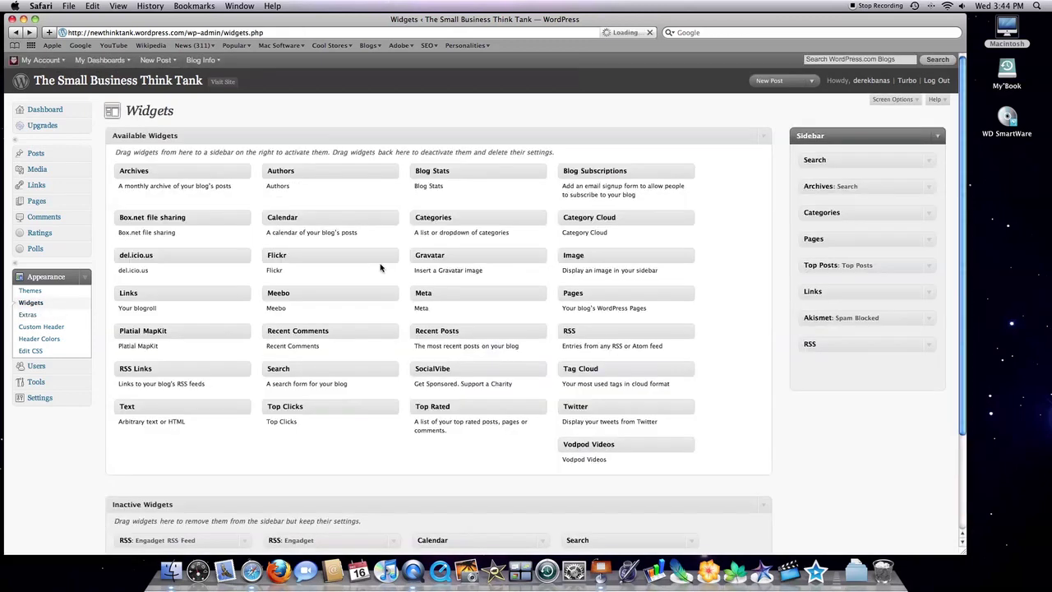
left_click(24, 315)
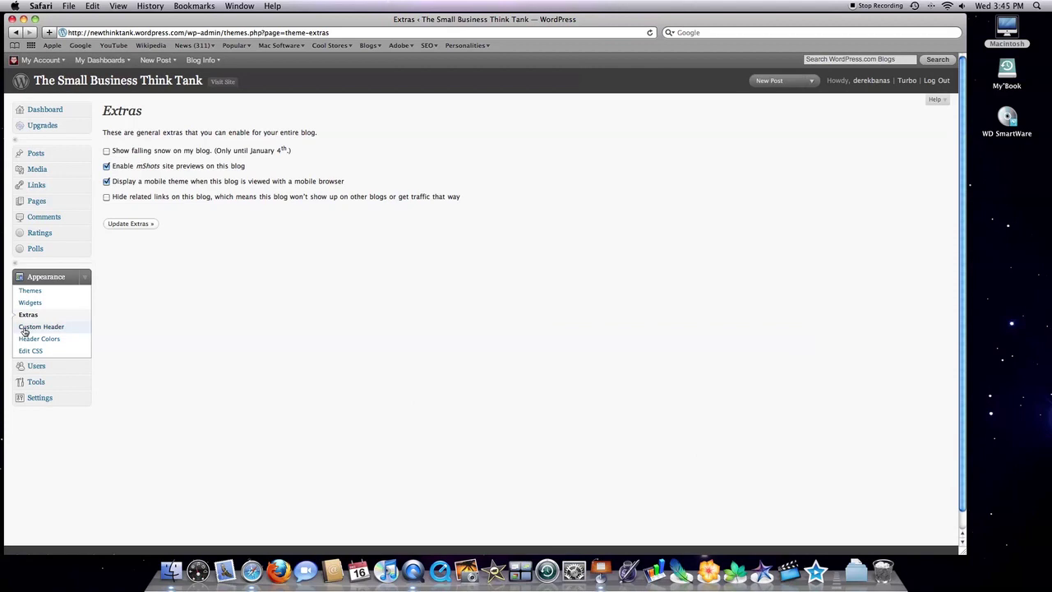
Open Custom Header and open, then close, the header text colour picker without changes
left_click(33, 326)
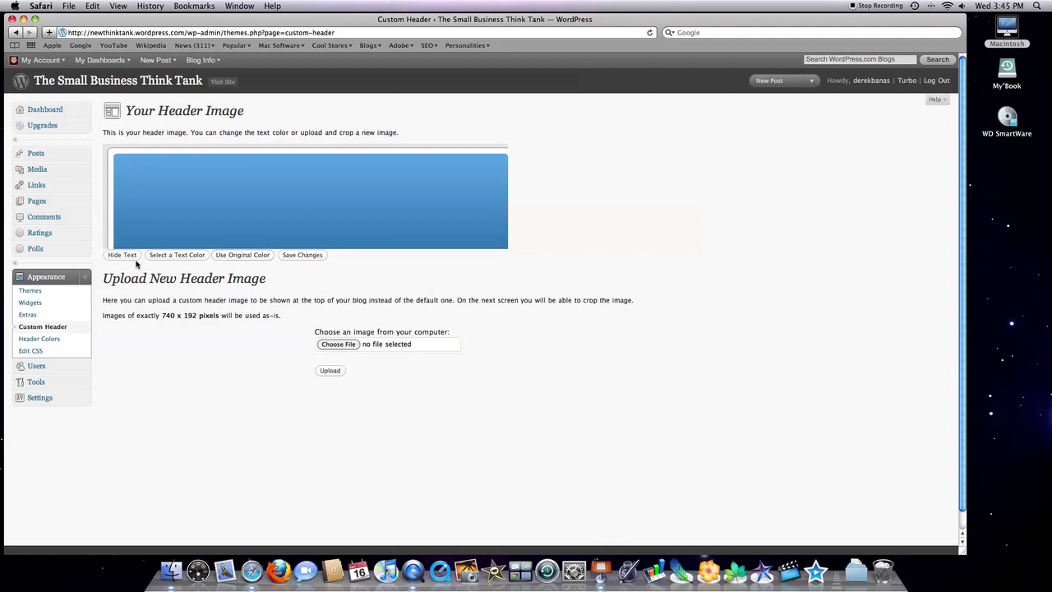
left_click(162, 257)
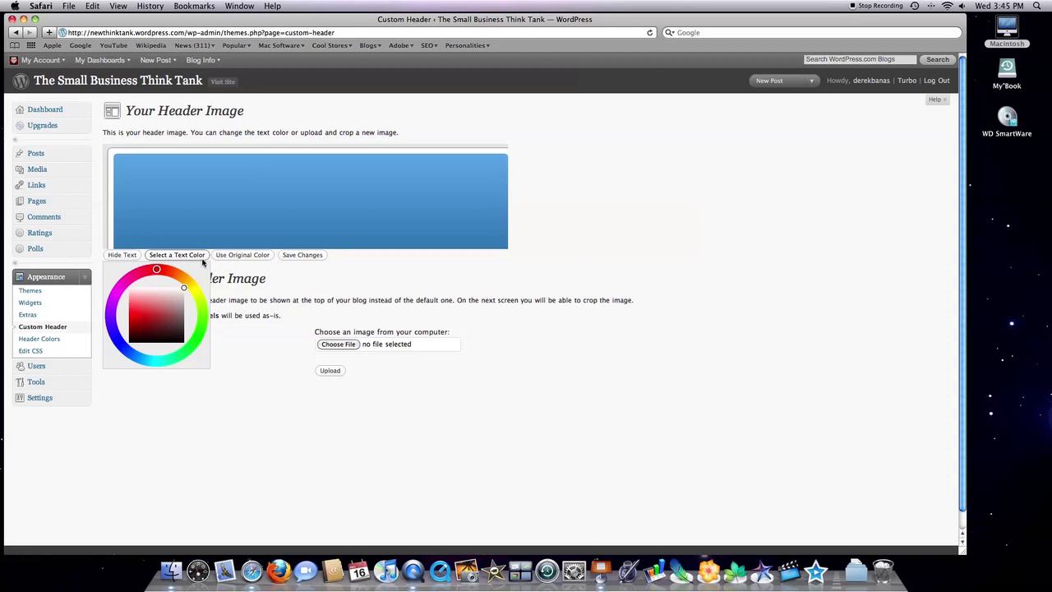
left_click(246, 255)
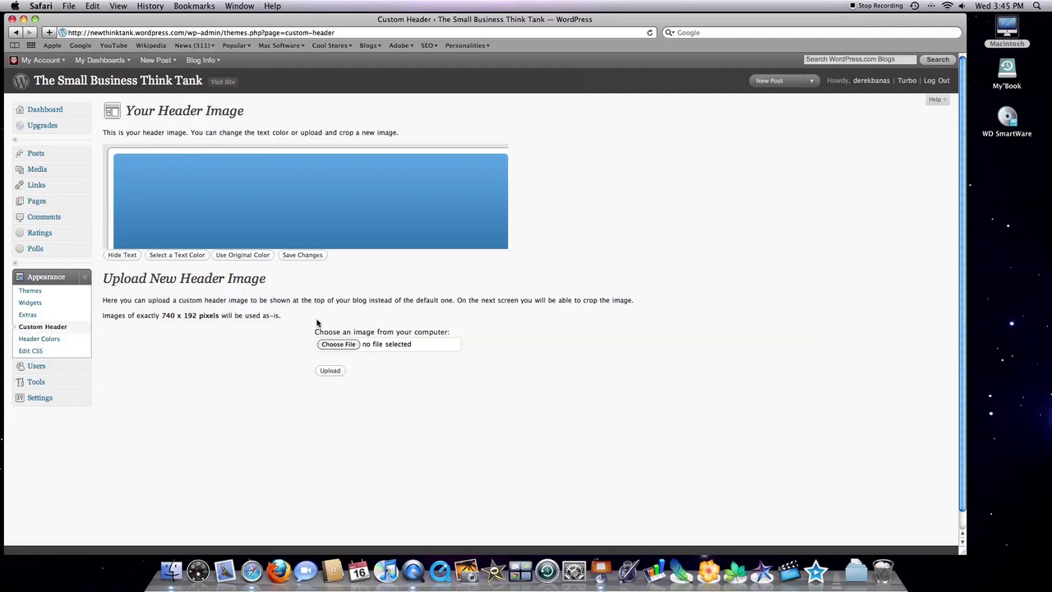
scroll(281, 298, "down", 1)
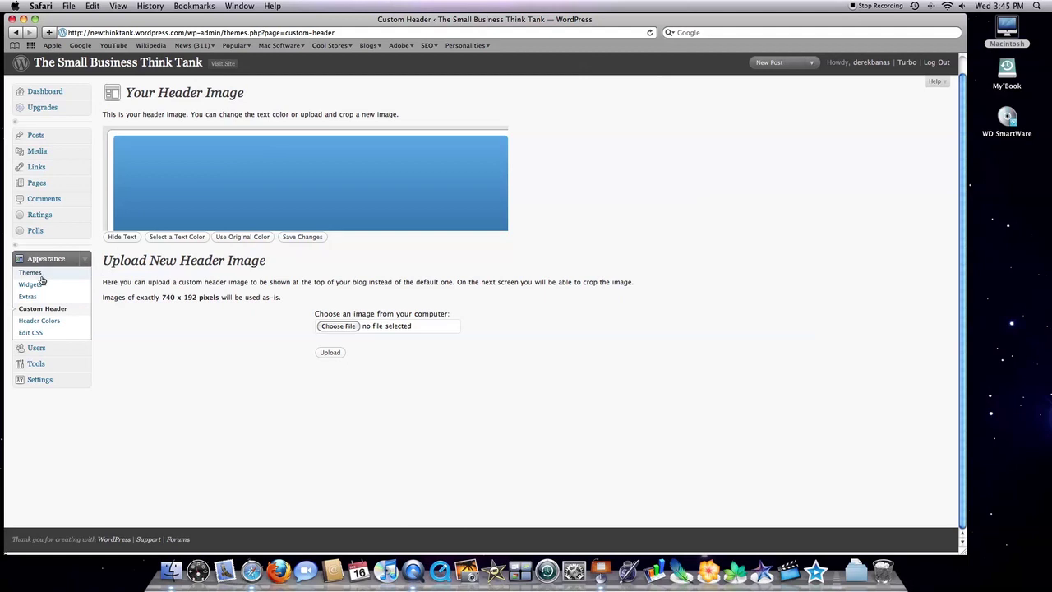
On Header Colors, inspect the font, upper and lower banner colour pickers, then close the picker
left_click(62, 322)
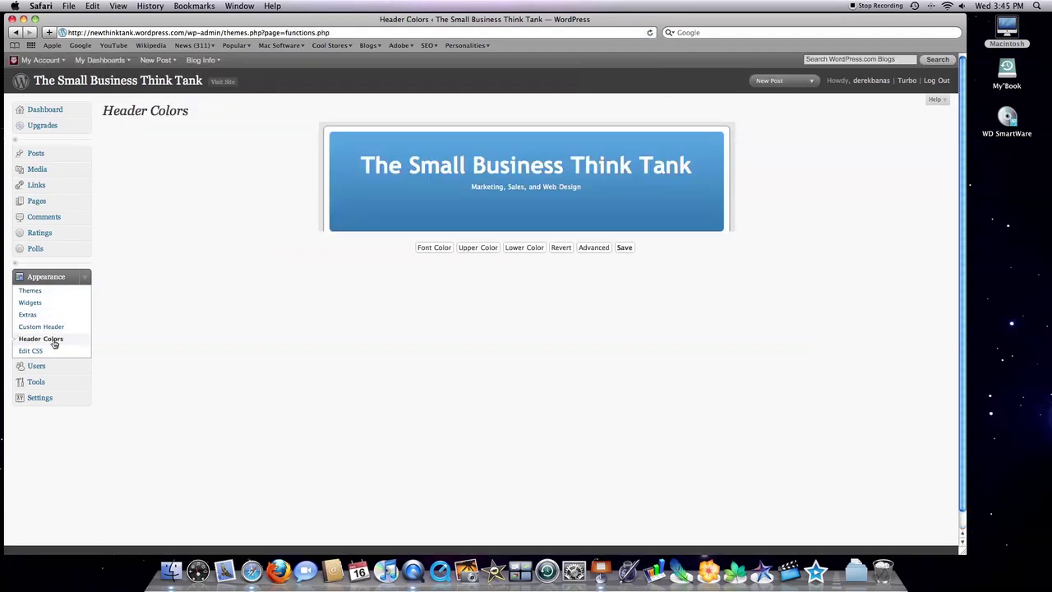
left_click(444, 248)
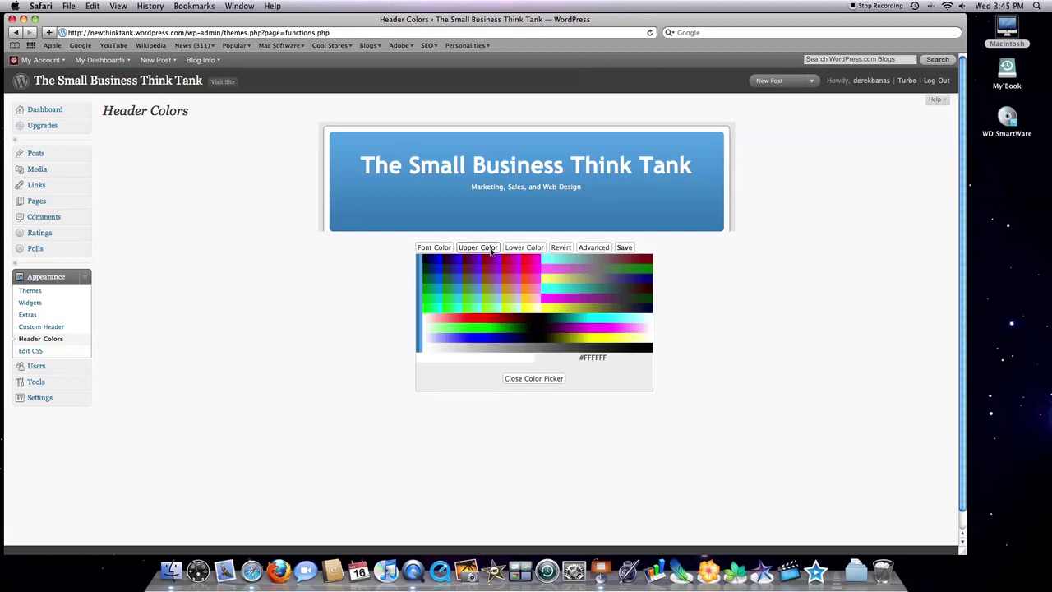
left_click(491, 248)
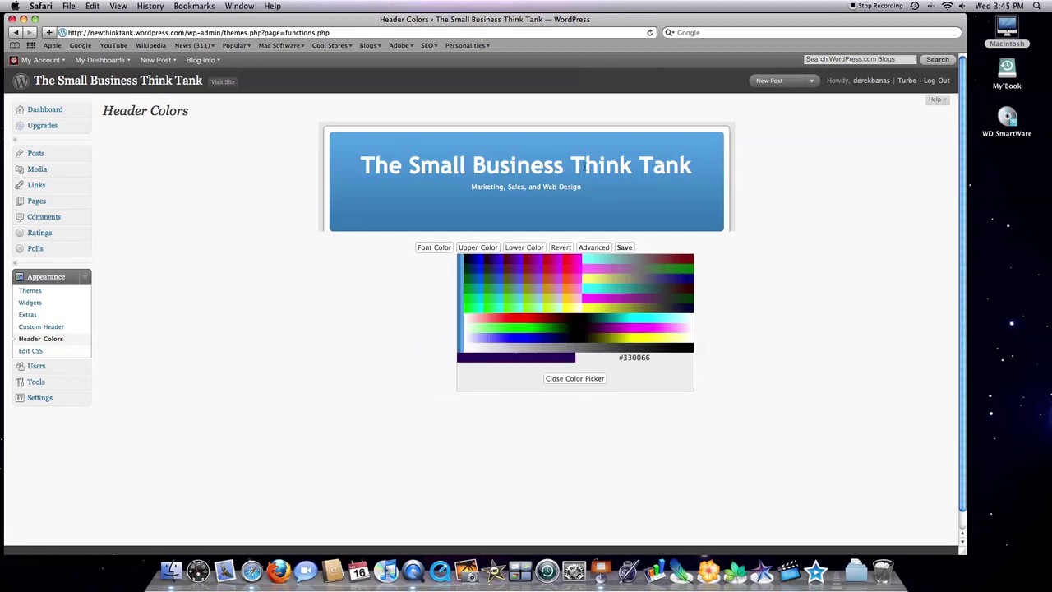
left_click(538, 249)
left_click(593, 379)
Reveal the header's hex colour fields, then open the CSS Stylesheet Editor
left_click(593, 247)
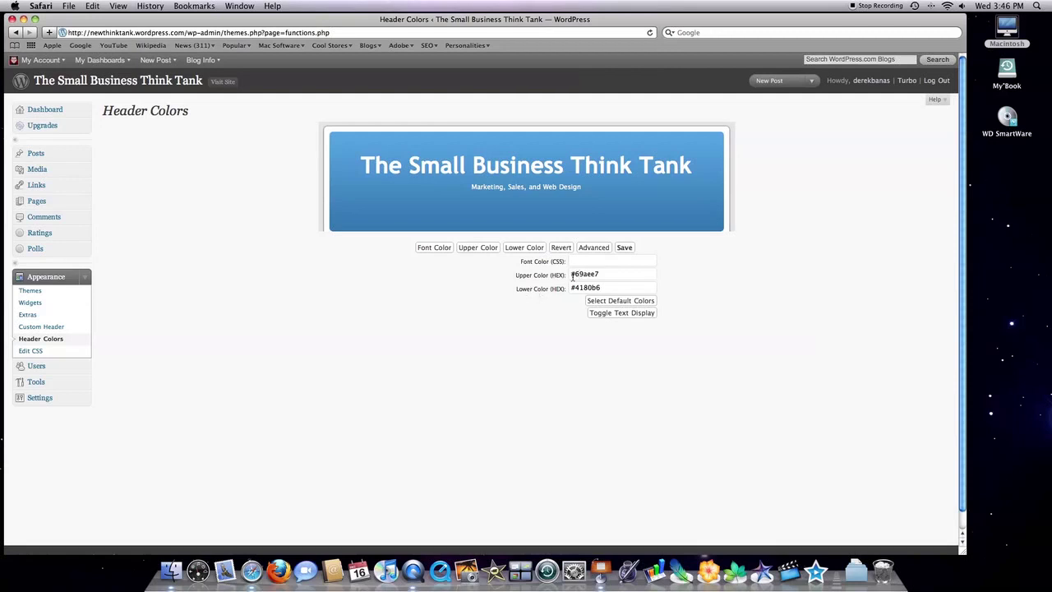
left_click(37, 350)
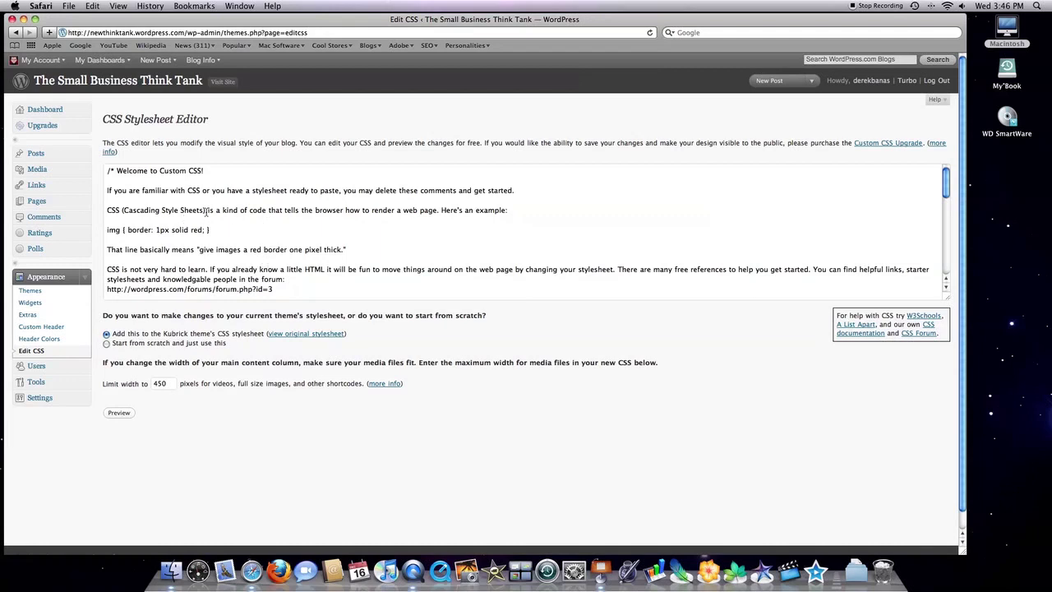
scroll(237, 234, "down", 10)
scroll(238, 232, "up", 10)
Preview the blog in the Contempt theme from Manage Themes, scroll through it, and close the preview
left_click(48, 278)
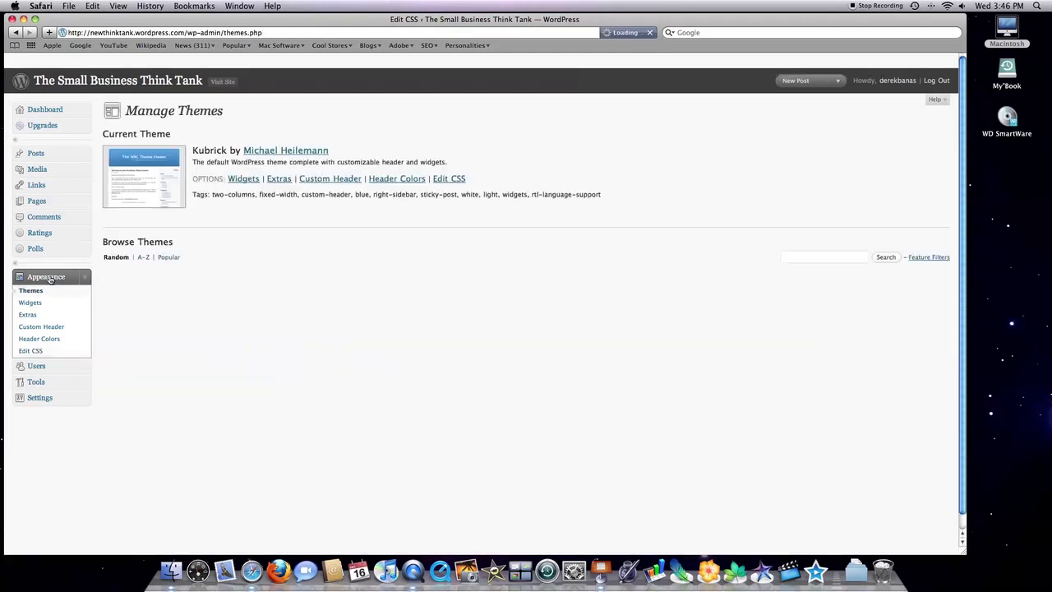
scroll(359, 298, "down", 5)
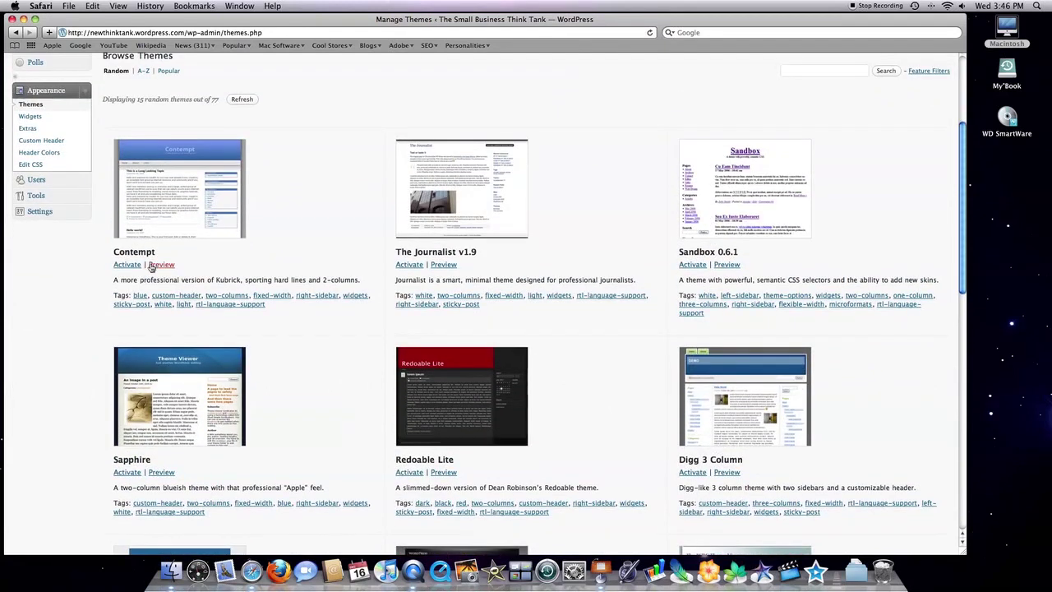
left_click(157, 264)
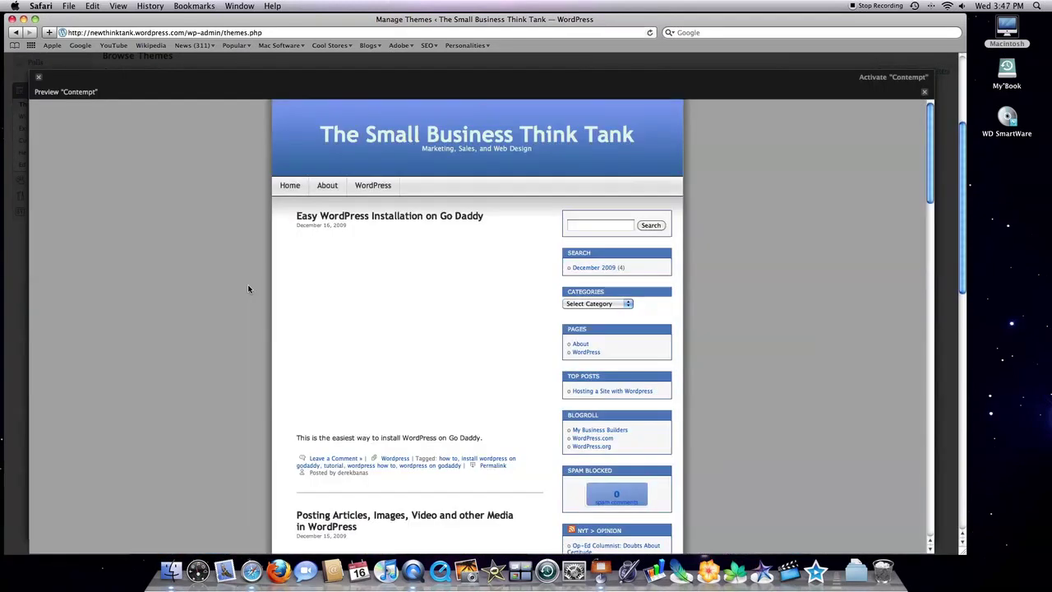
scroll(189, 263, "down", 5)
scroll(189, 263, "down", 5)
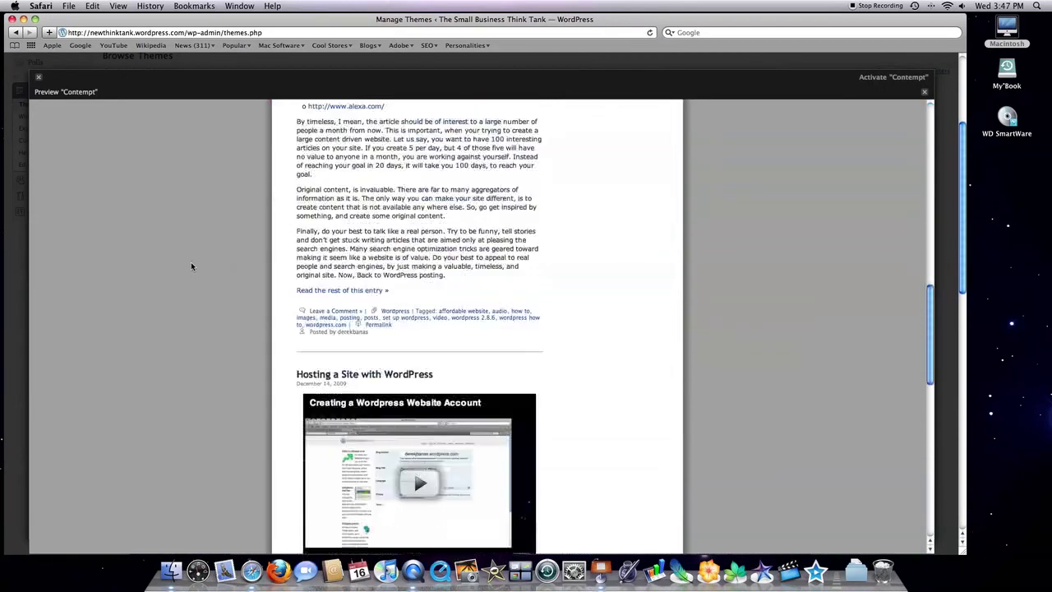
scroll(190, 261, "up", 15)
scroll(188, 270, "down", 5)
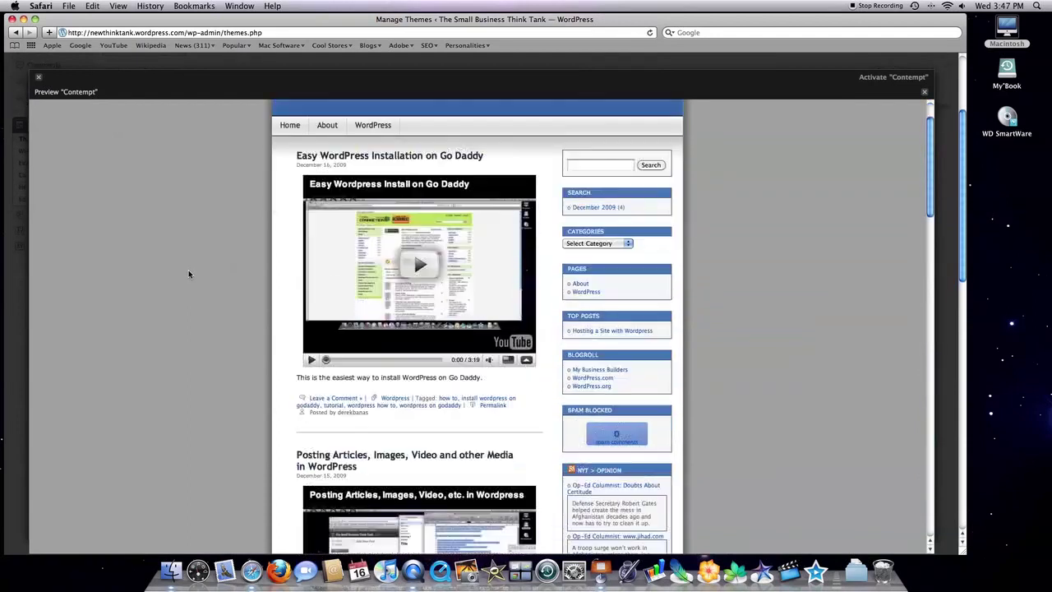
scroll(188, 270, "up", 8)
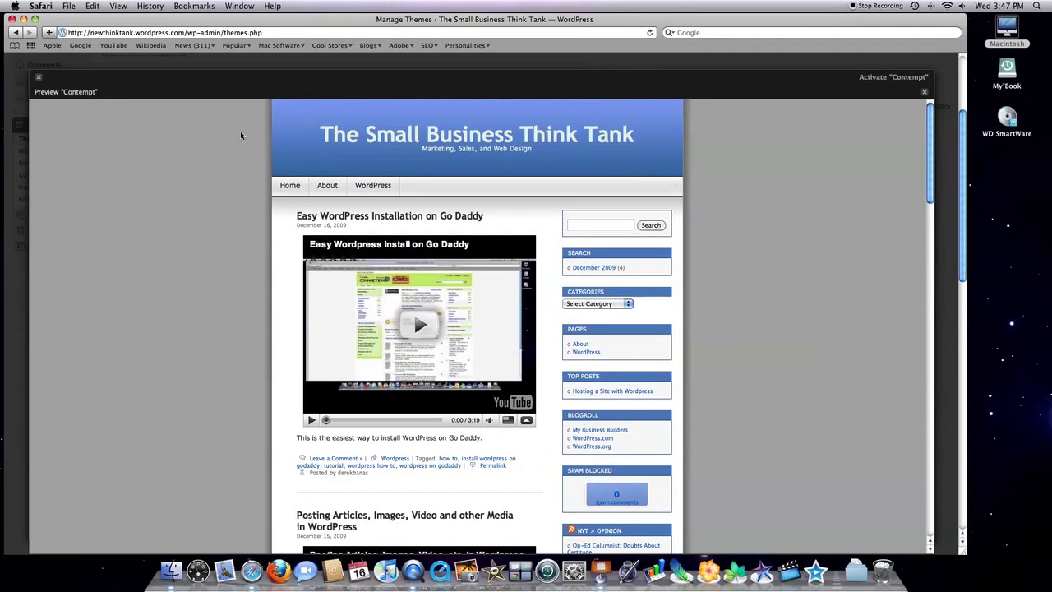
left_click(925, 94)
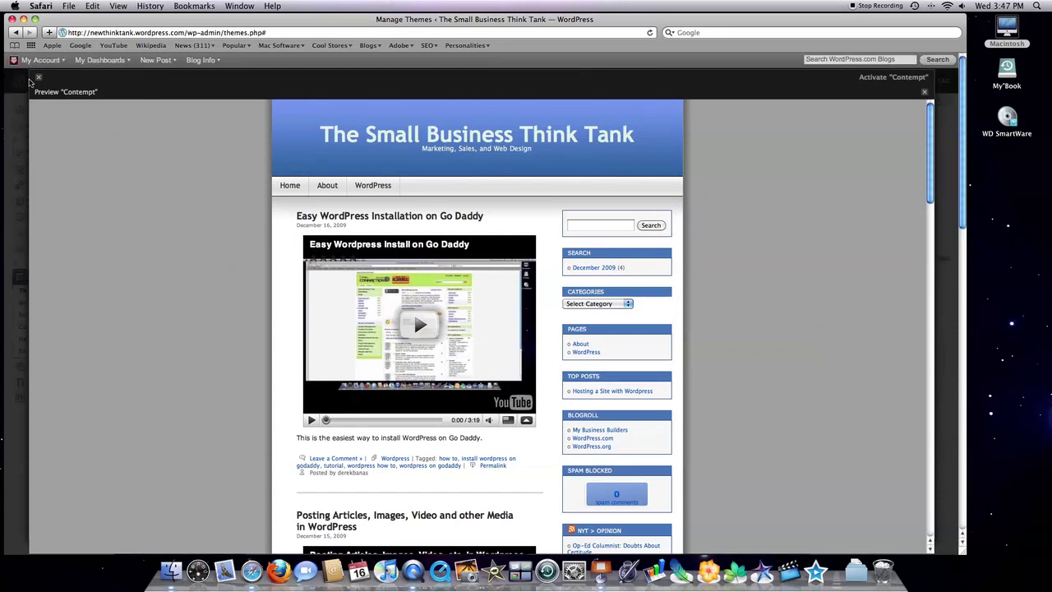
Sort the theme list A-Z, then by popularity, led by ChaoticSoul, MistyLook and Cutline
left_click(39, 79)
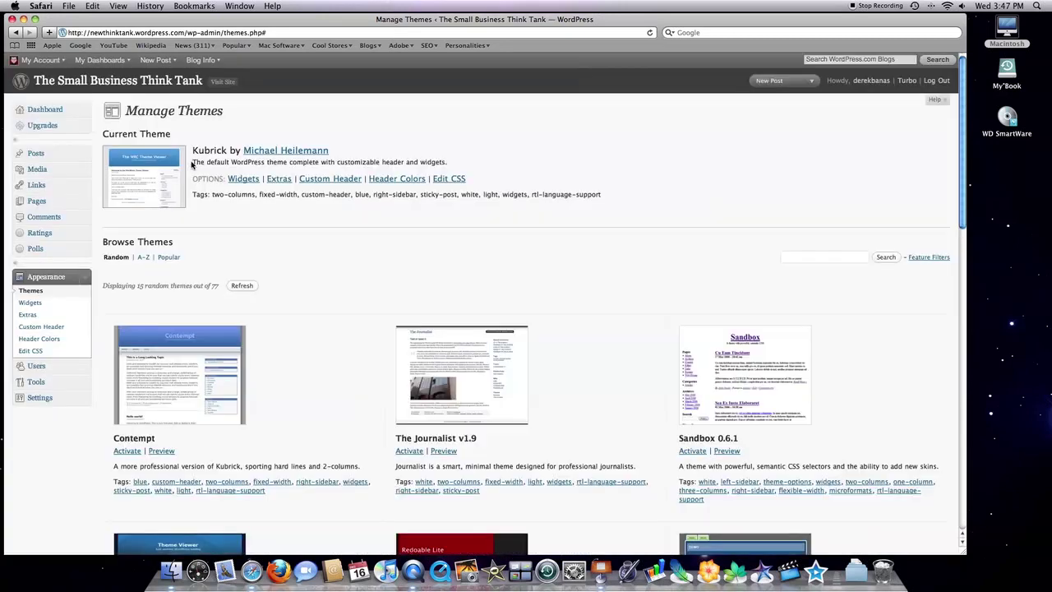
scroll(347, 284, "down", 10)
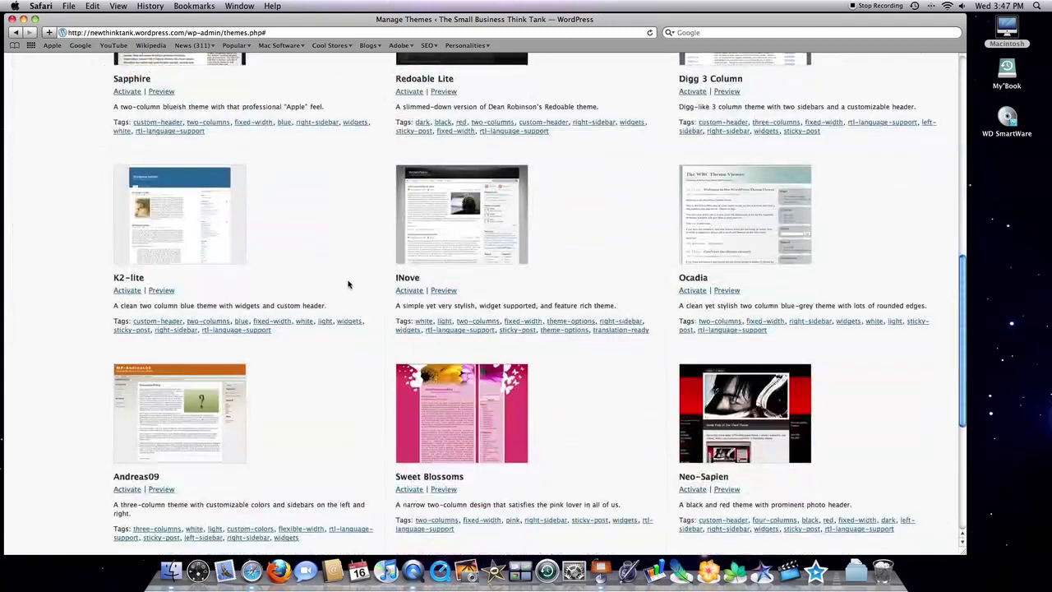
scroll(349, 283, "down", 3)
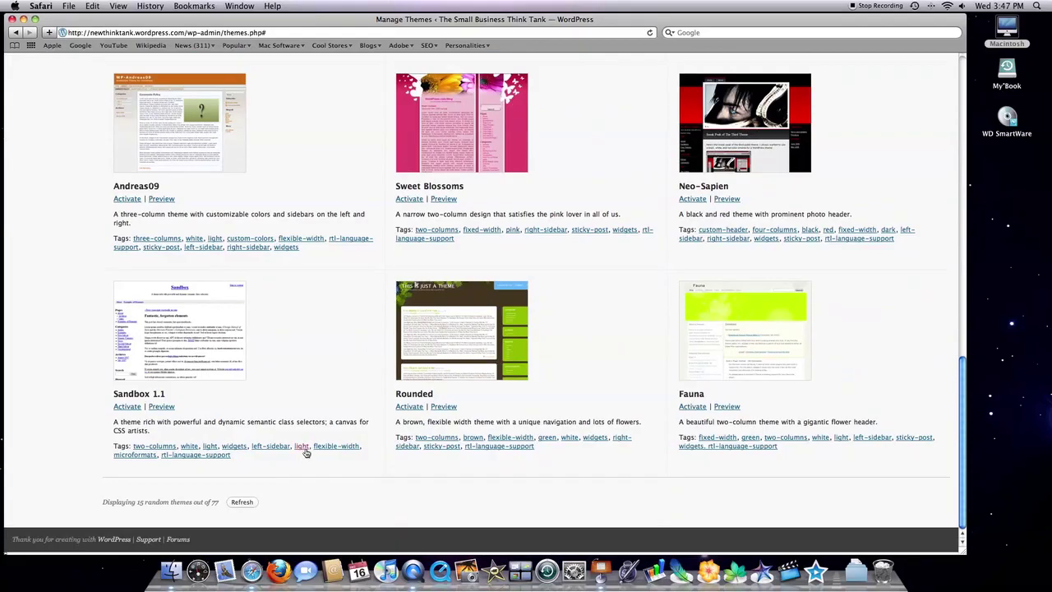
scroll(304, 446, "up", 13)
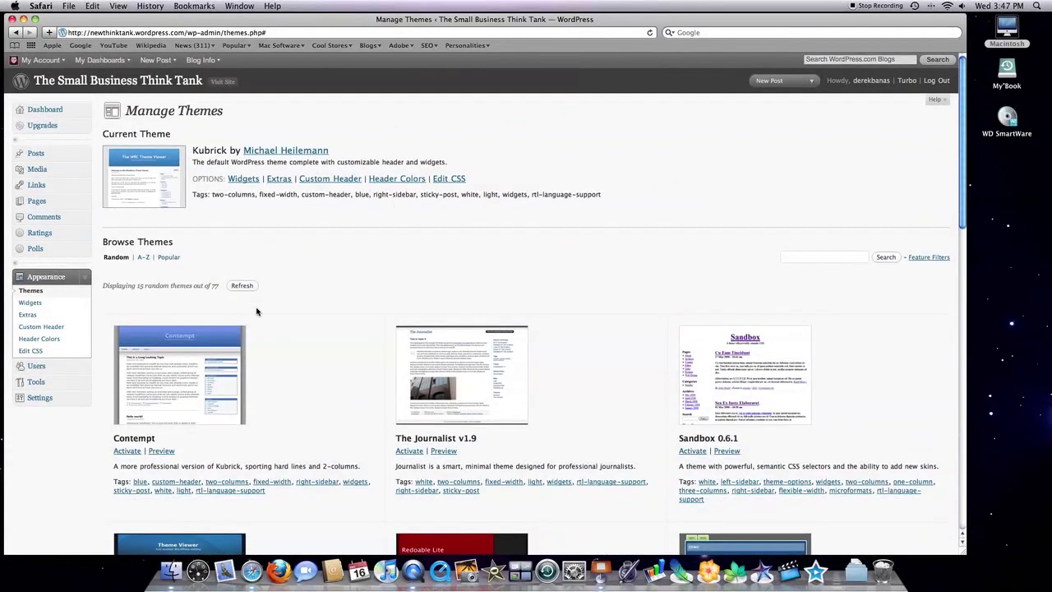
left_click(143, 257)
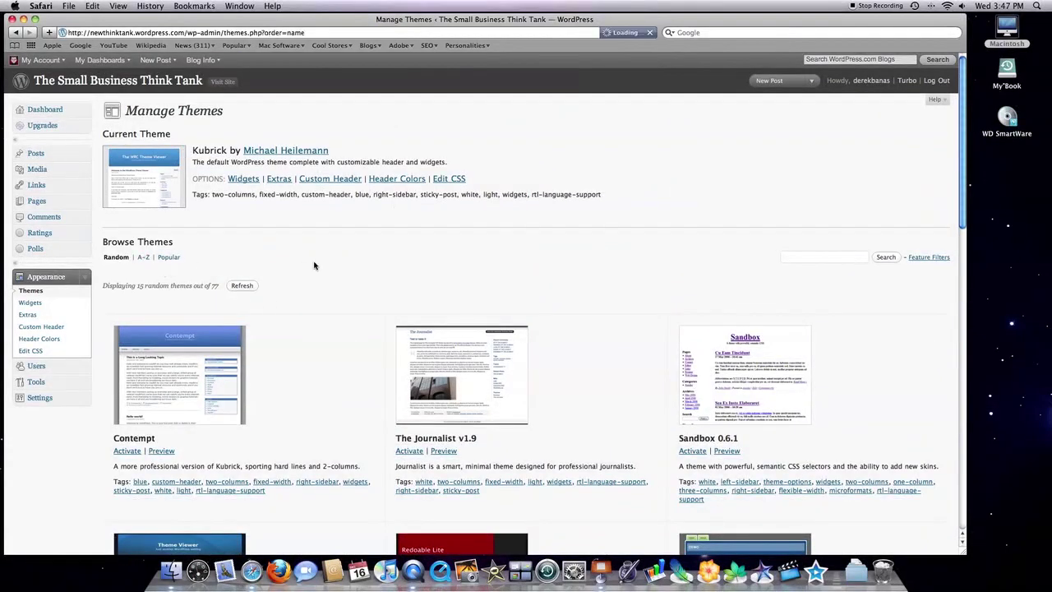
left_click(174, 259)
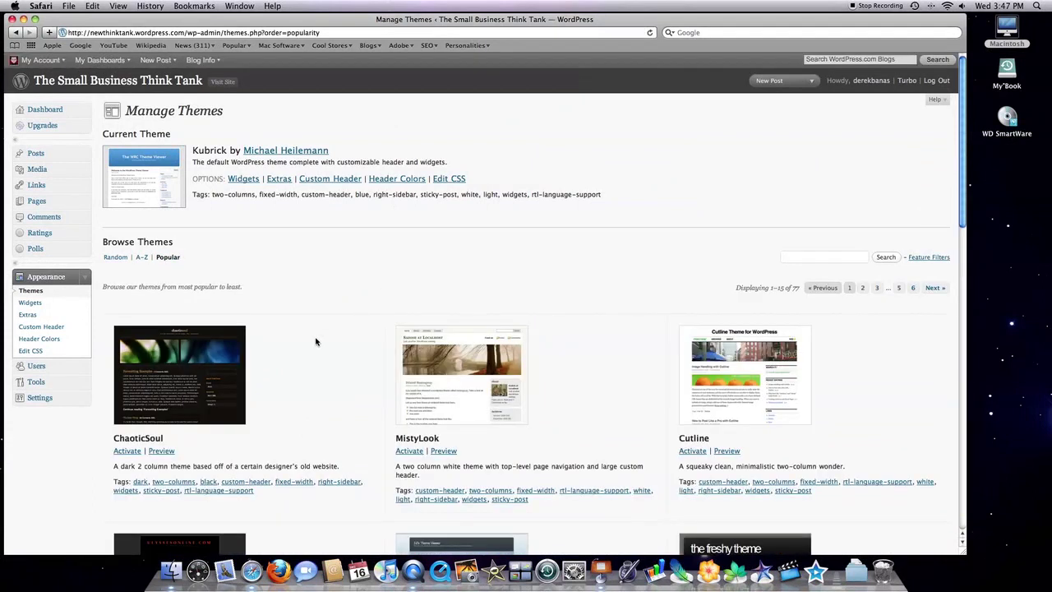
scroll(322, 337, "down", 5)
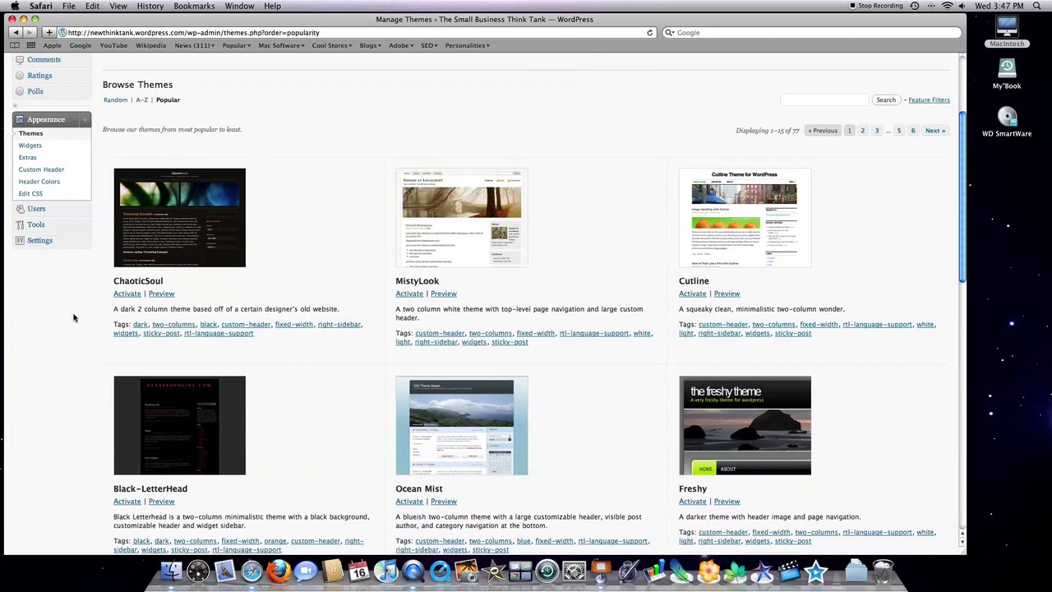
left_click(161, 293)
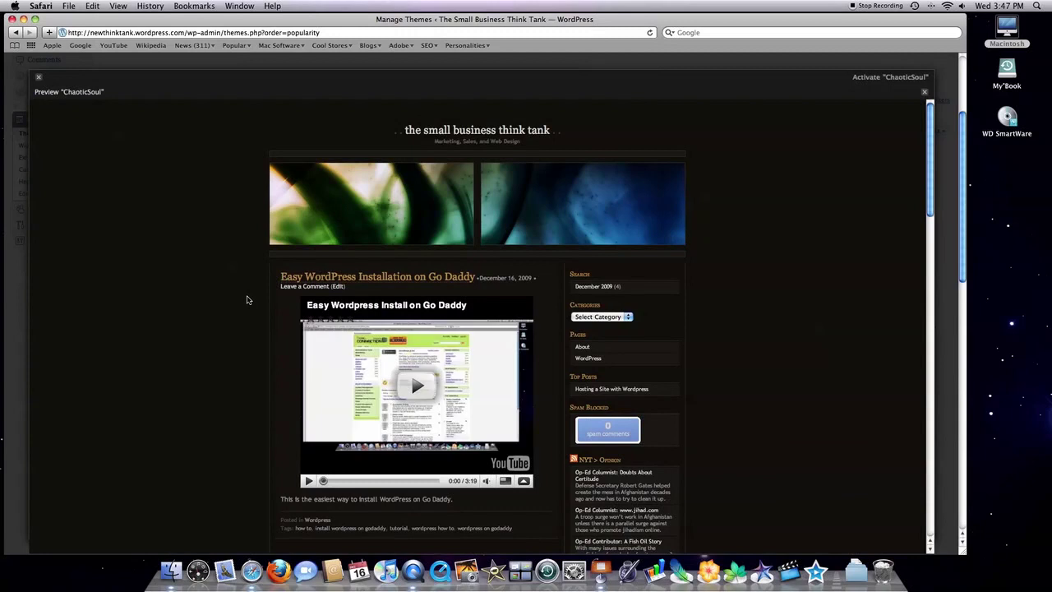
scroll(246, 300, "down", 15)
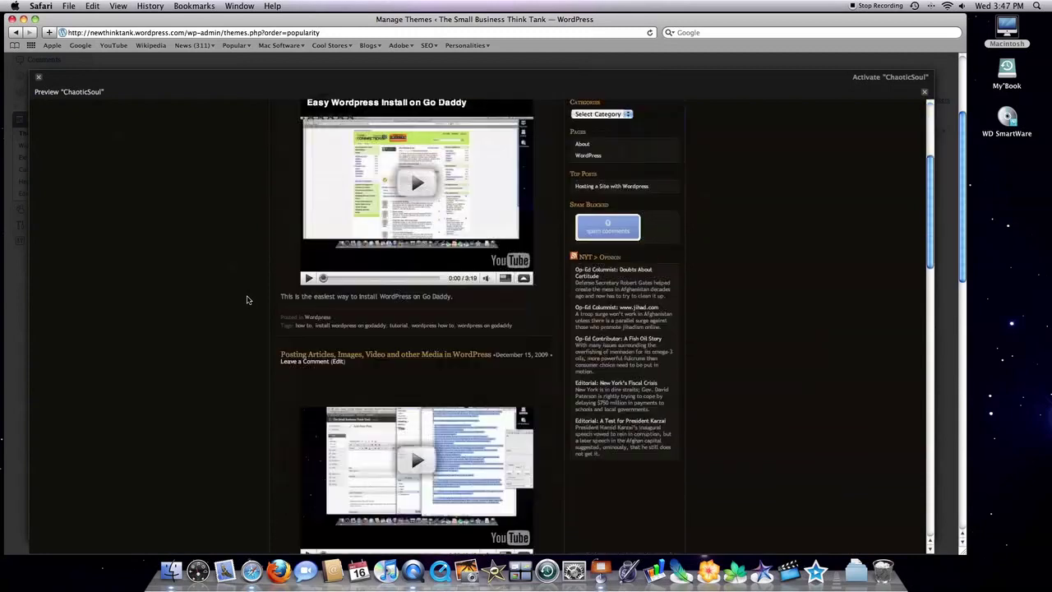
scroll(247, 300, "up", 15)
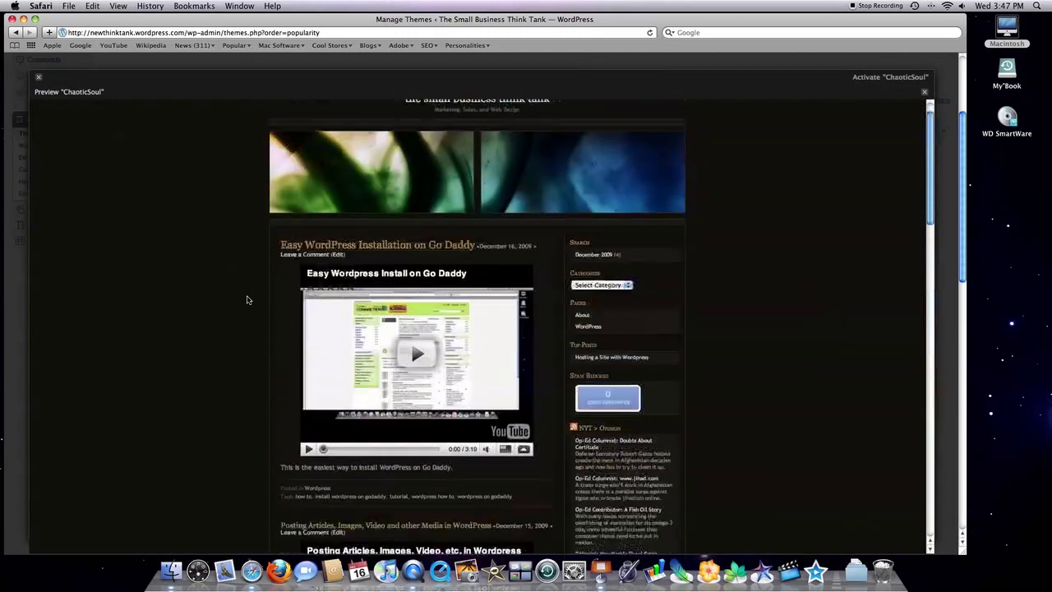
left_click(39, 79)
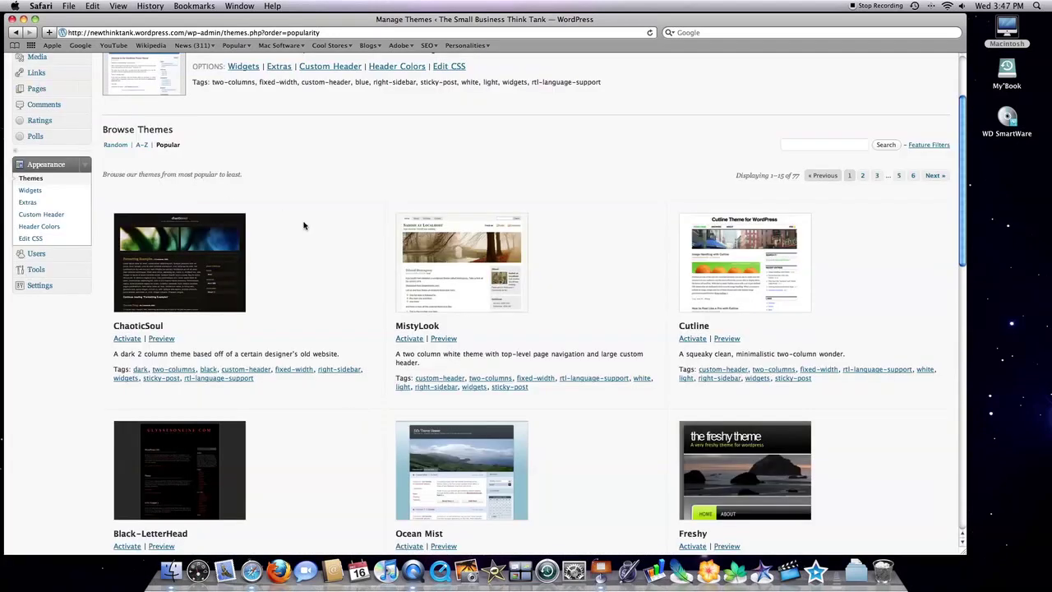
scroll(331, 233, "up", 3)
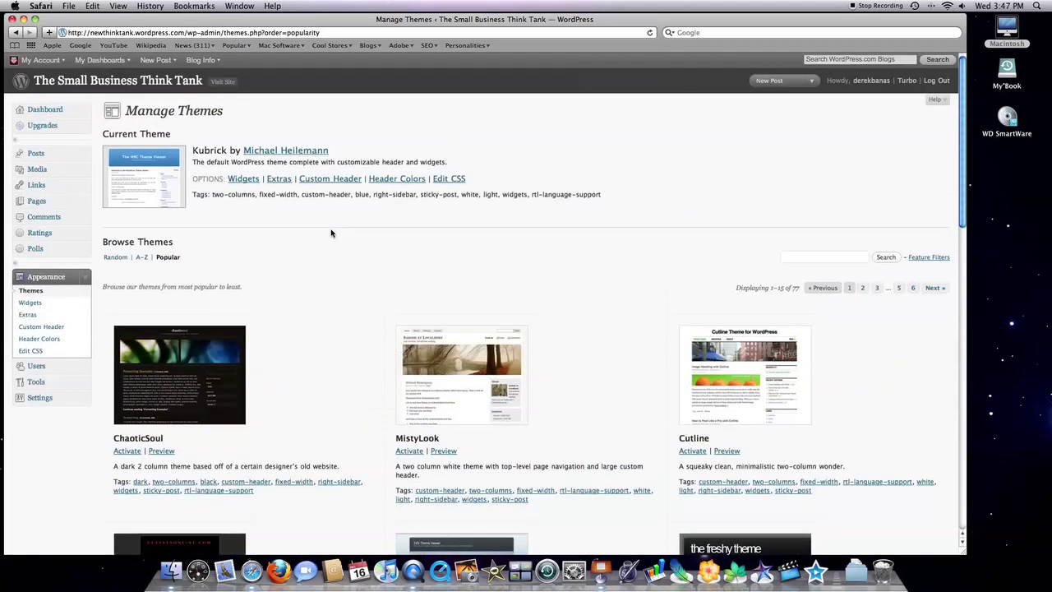